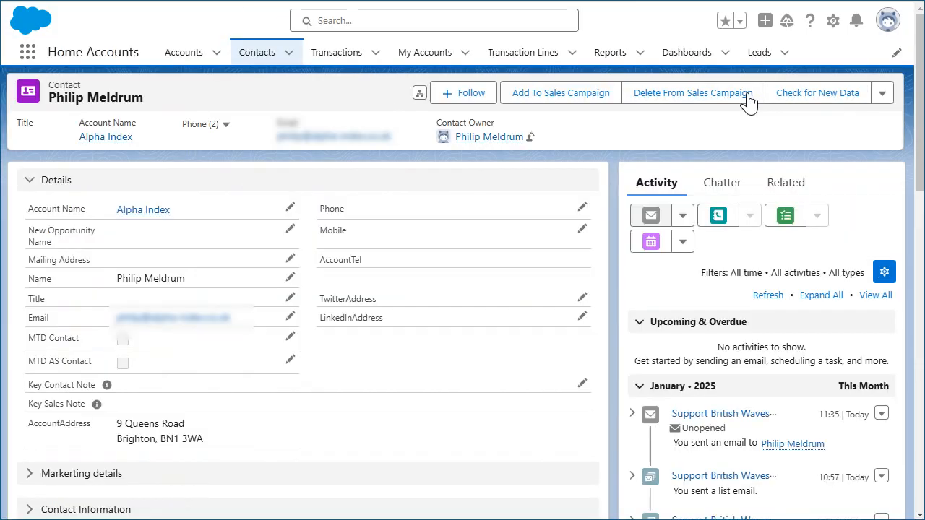
Send the "Support British Wavesailing Champion" email from the contact record and open the sent copy in Gmail.
left_click(650, 217)
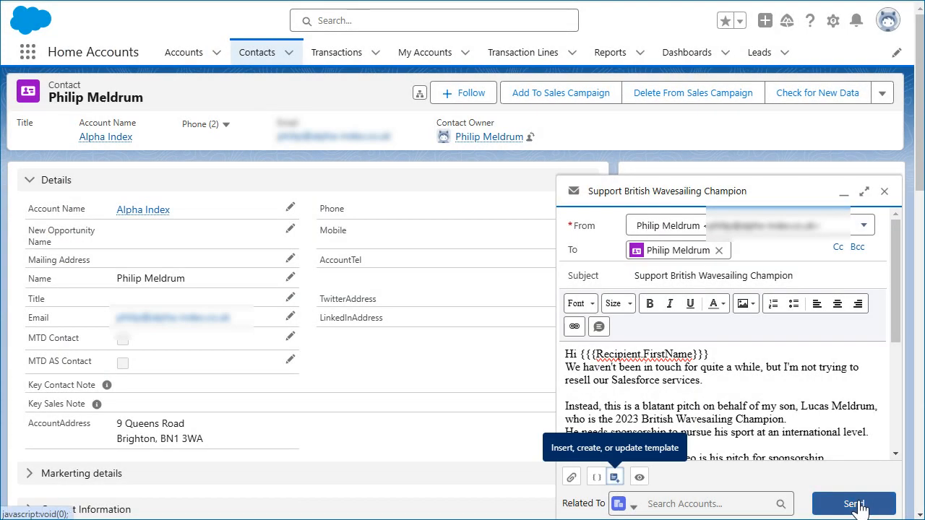
left_click(859, 506)
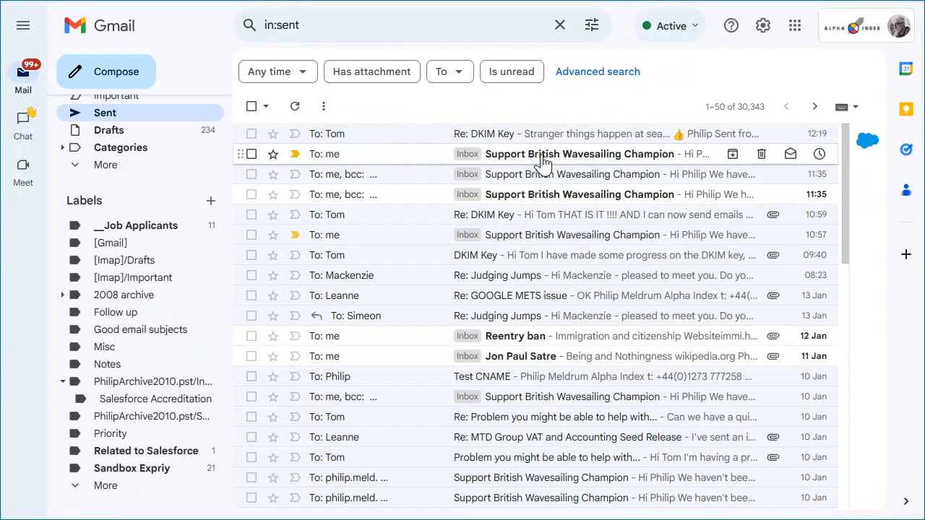
left_click(543, 163)
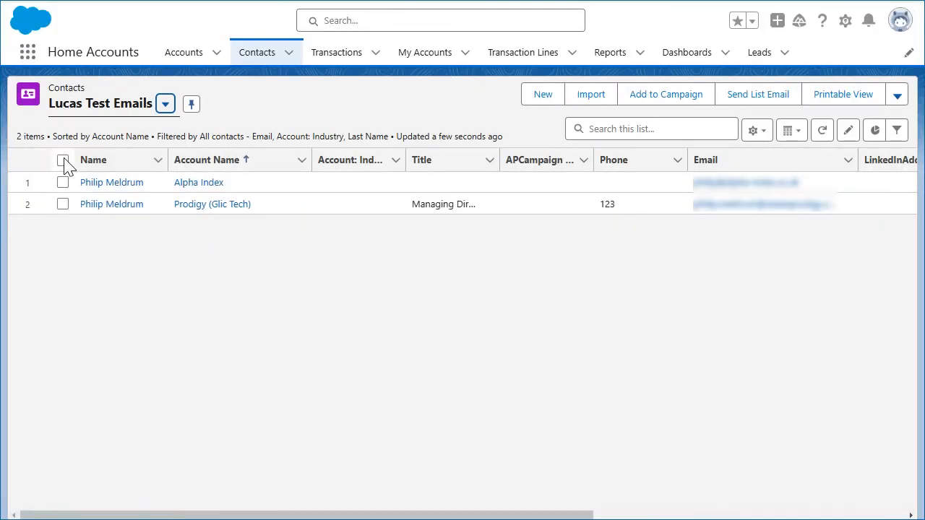
In Salesforce, send the "Support British Wavesailing Champion" list email to all contacts in the test emails list.
left_click(63, 161)
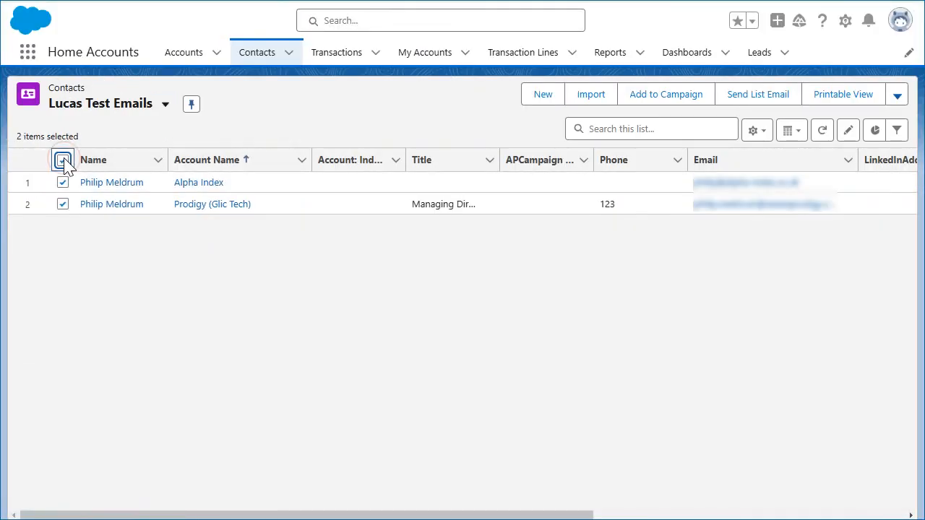
left_click(750, 101)
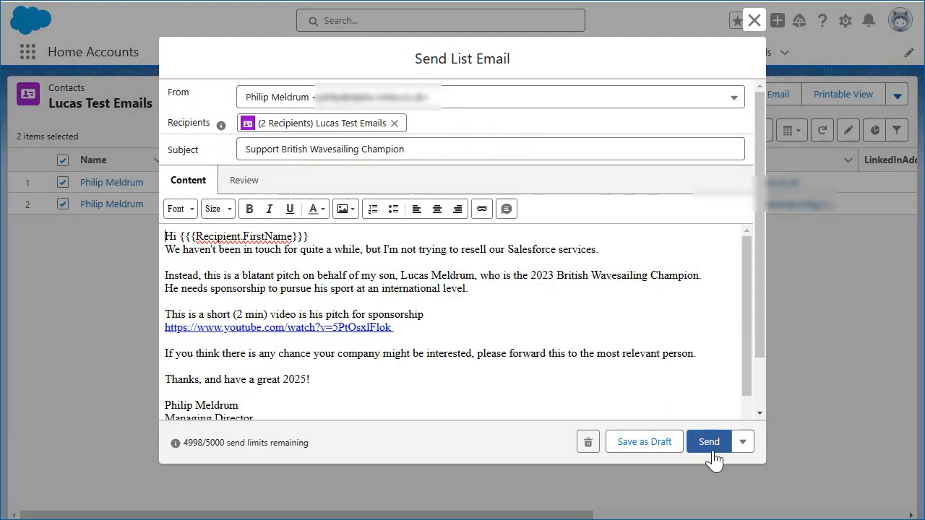
left_click(710, 441)
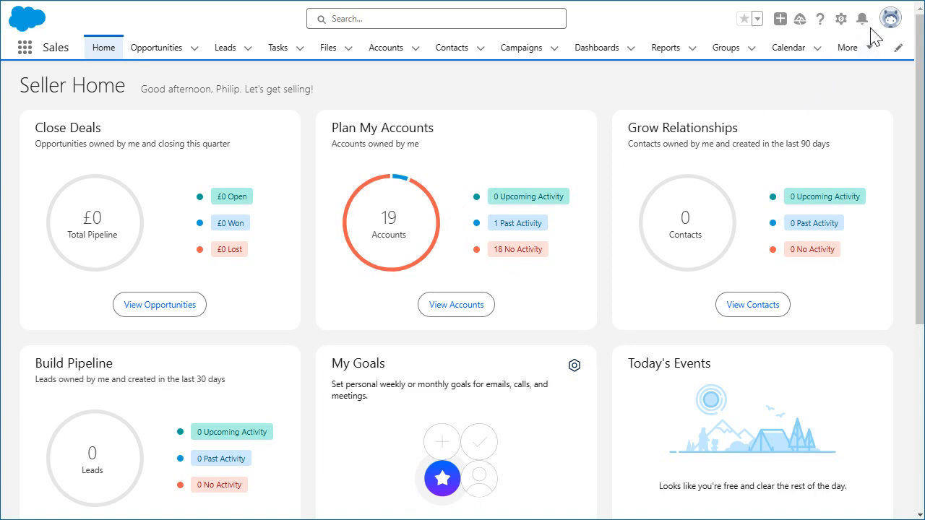
Find and open the DKIM Keys page in Salesforce Setup.
left_click(840, 19)
left_click(815, 74)
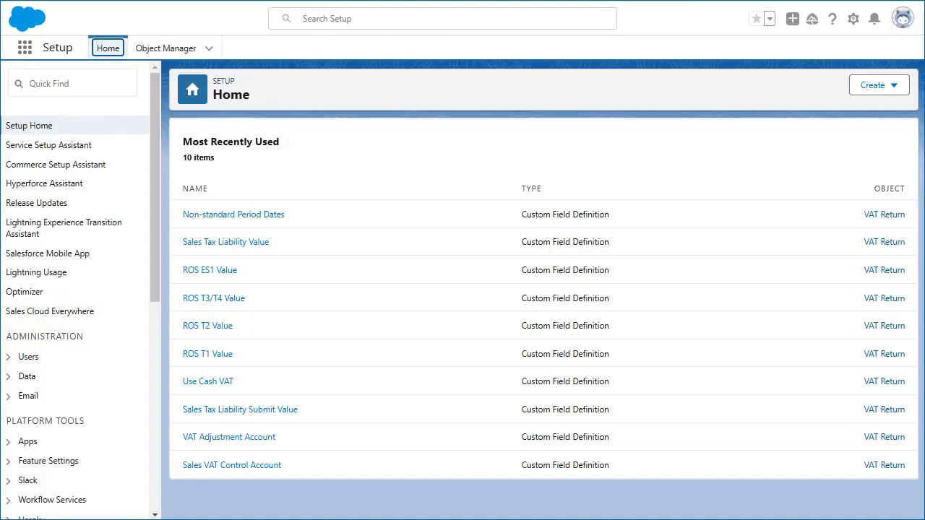
left_click(62, 84)
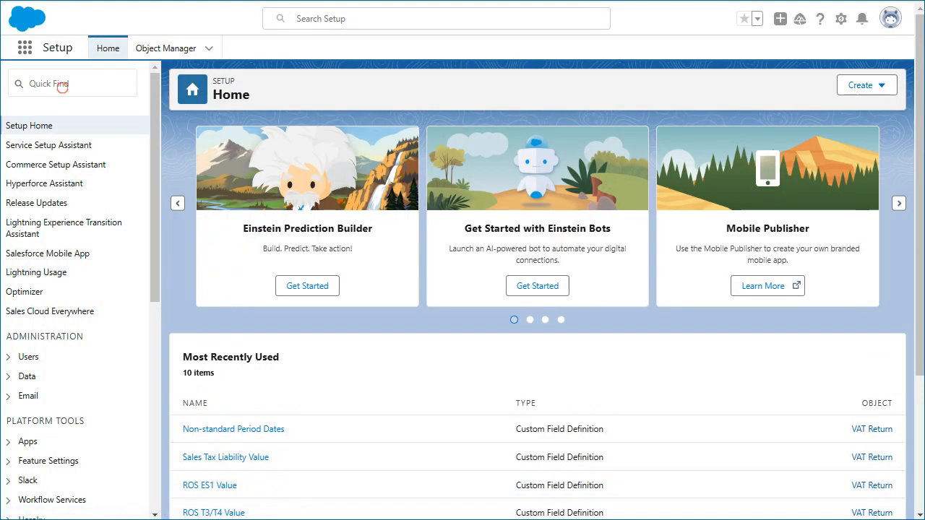
type("DKIM")
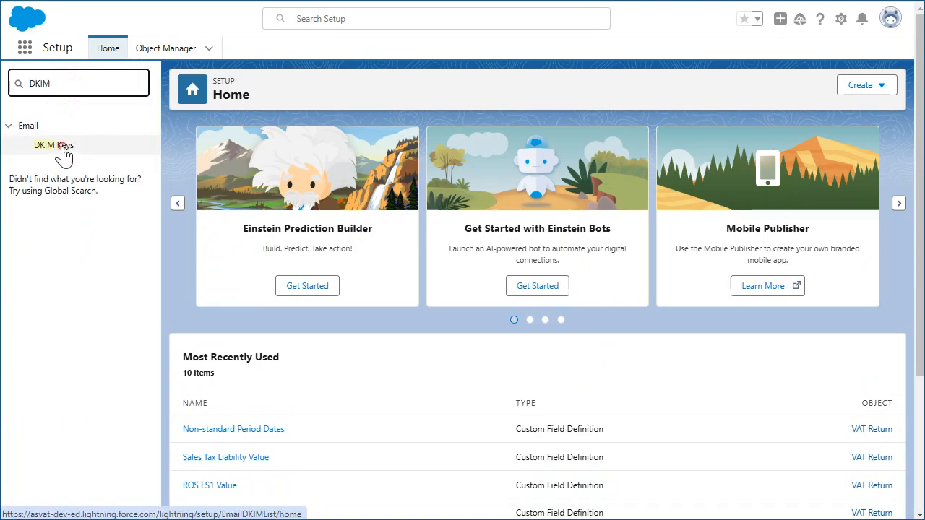
left_click(63, 147)
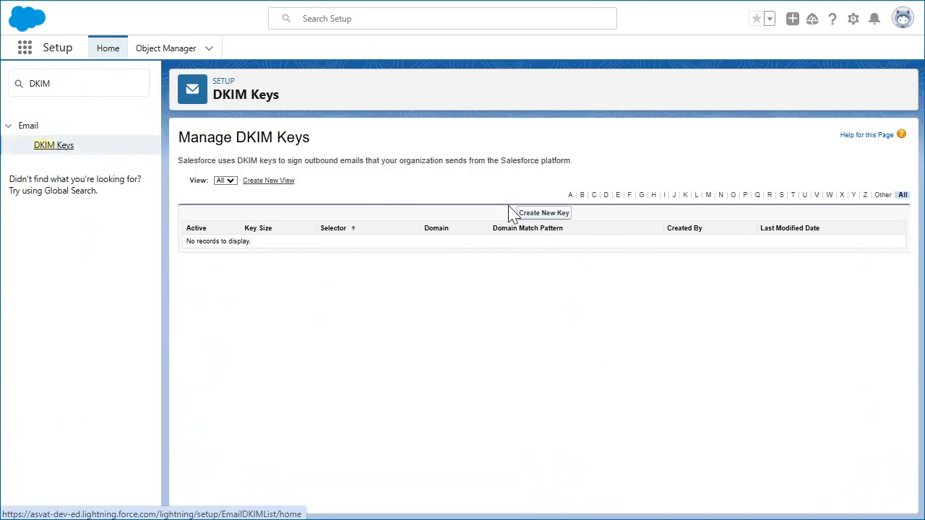
Create a 1024-bit DKIM key with selector aidkim, alternate selector AIDKIMalt, and alpha-index.co.uk as domain and domain match pattern.
left_click(536, 216)
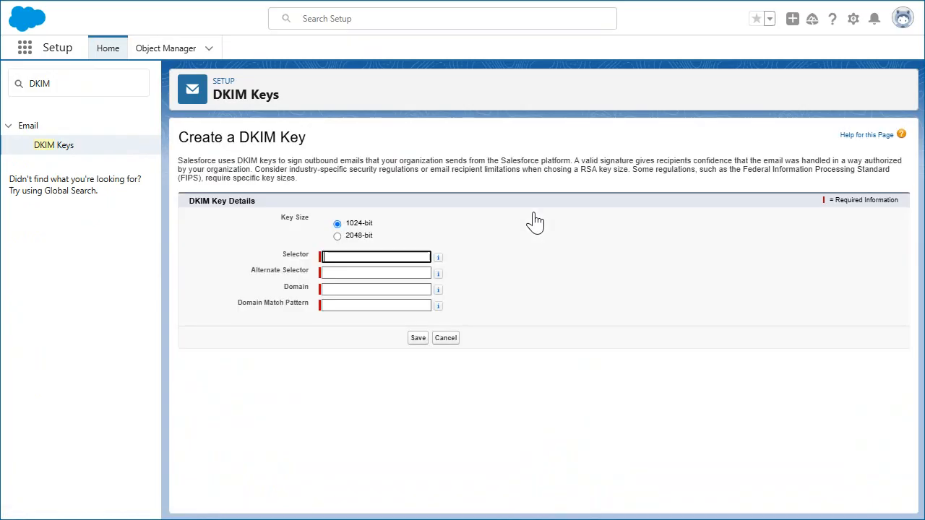
type("aidkim")
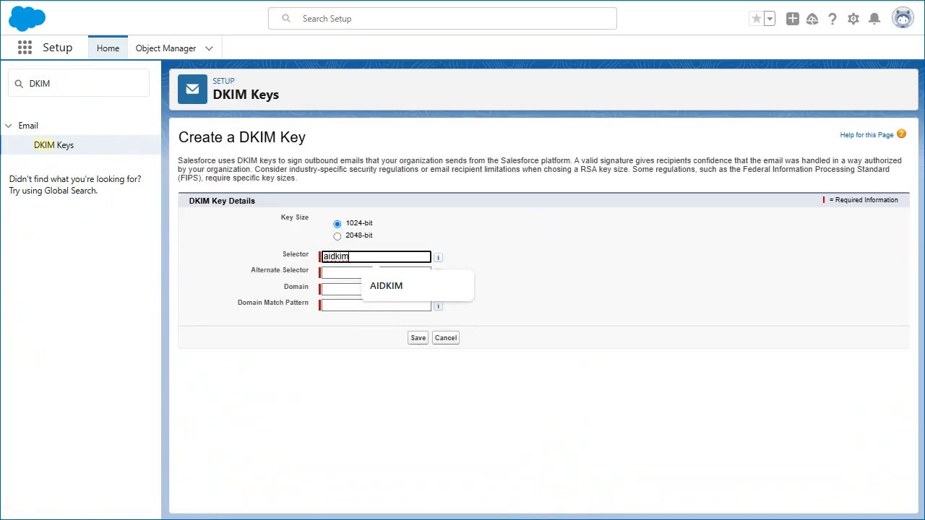
left_click(336, 273)
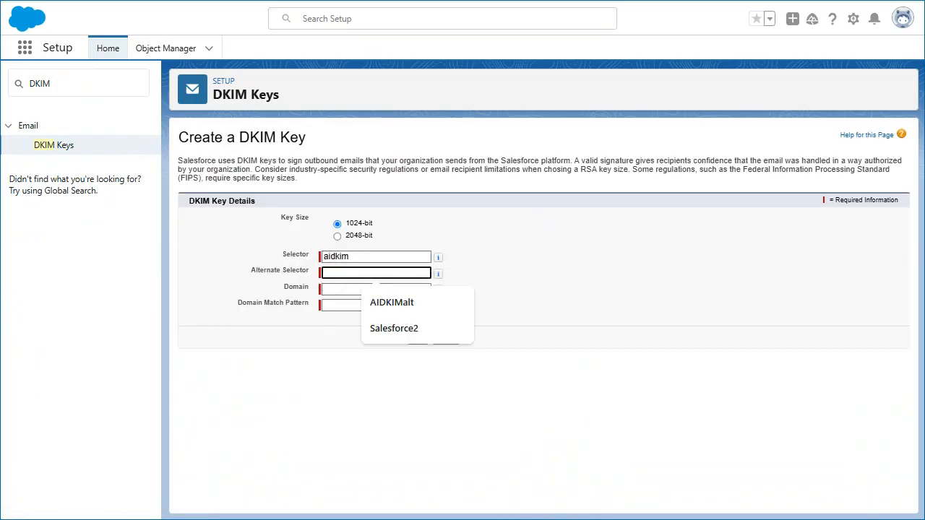
left_click(405, 304)
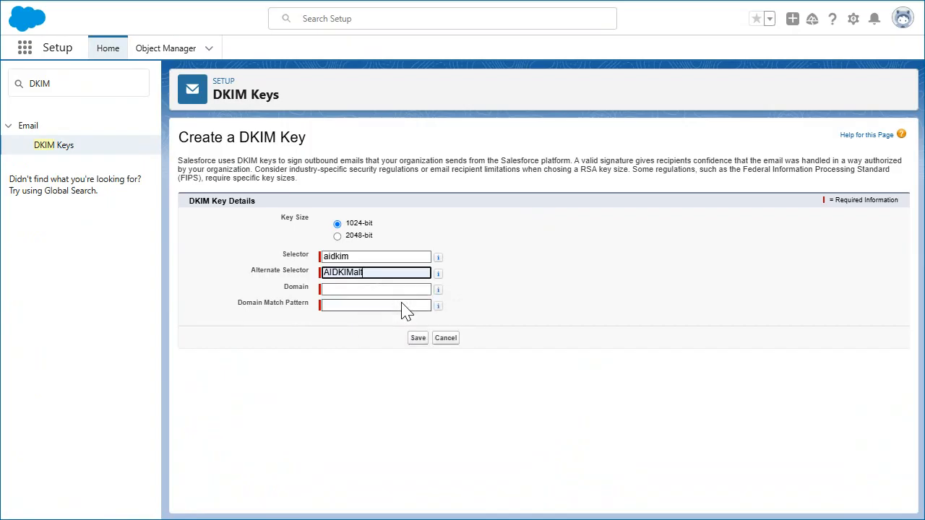
left_click(353, 289)
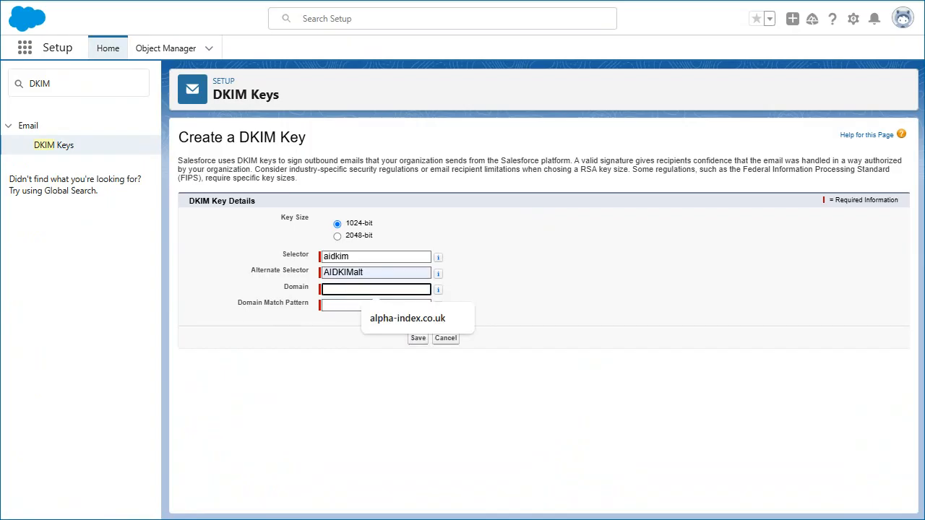
left_click(399, 321)
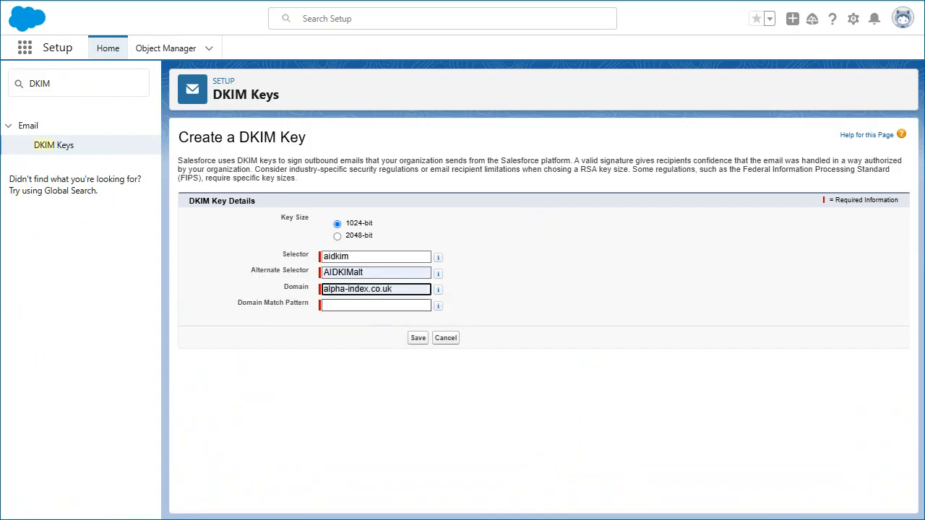
left_click(346, 305)
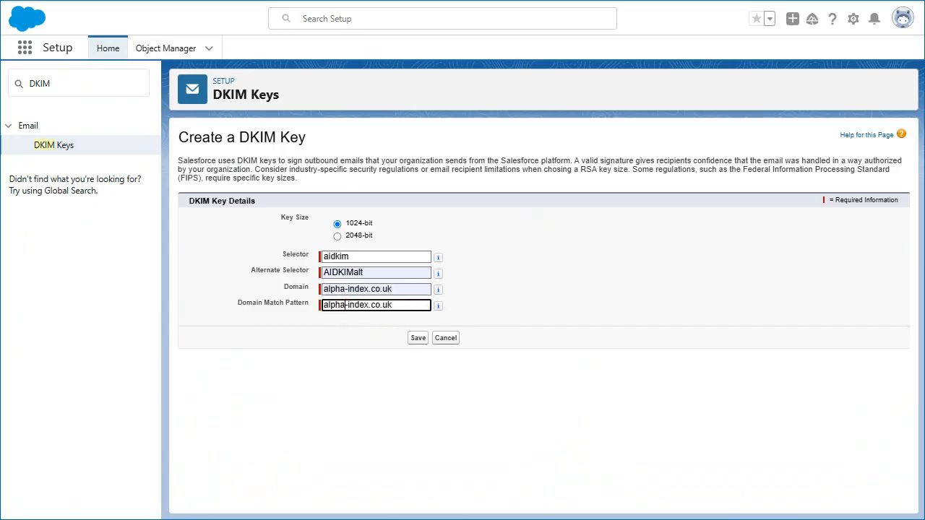
left_click(374, 384)
left_click(419, 339)
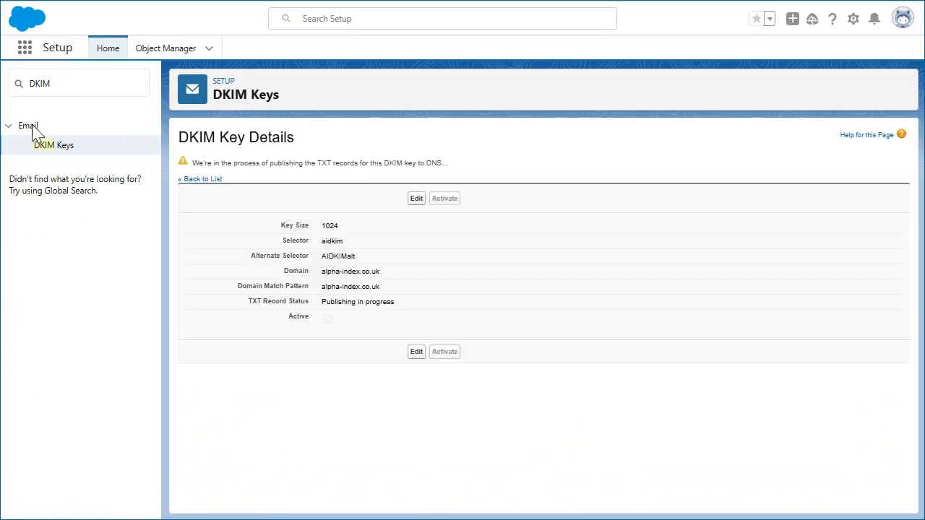
Reopen the aidkim key's details and copy its CNAME record into the Notepad document.
left_click(60, 150)
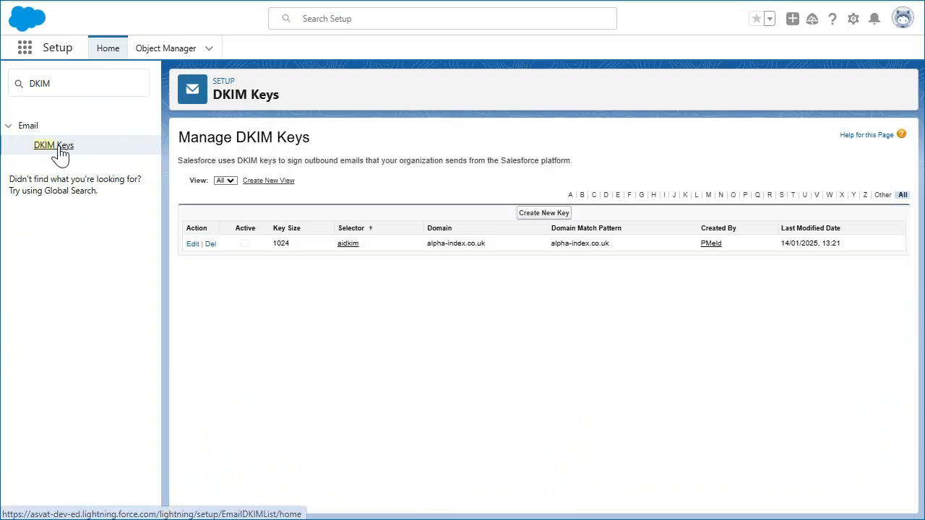
left_click(348, 246)
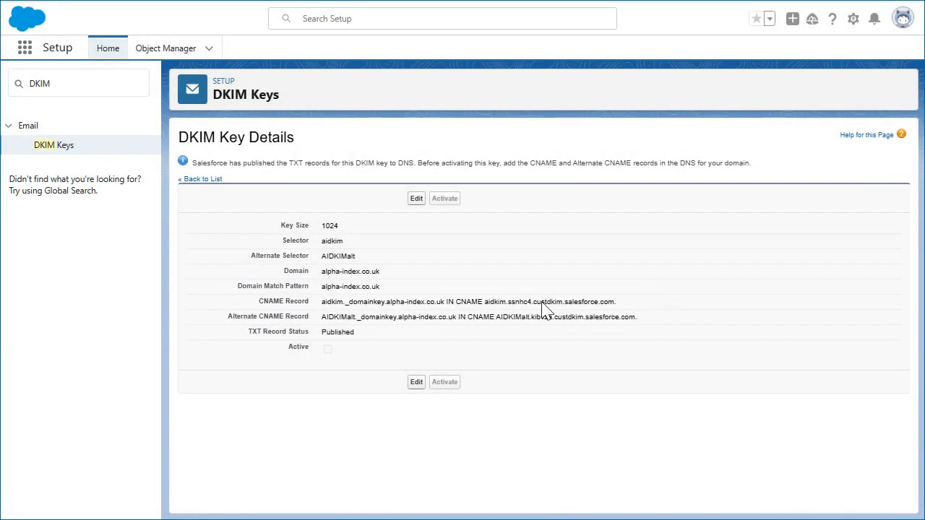
left_click_drag(620, 303, 322, 309)
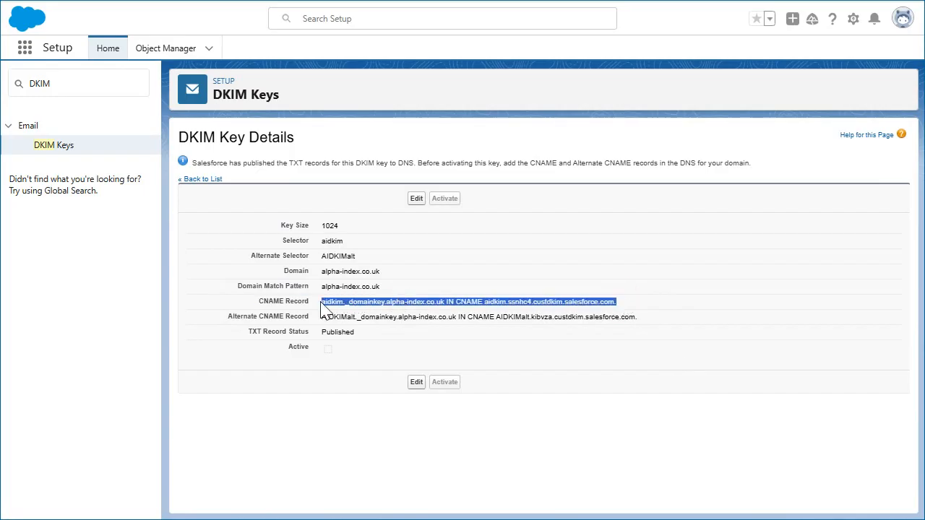
key("ctrl+c")
key("alt+Tab")
key("ctrl+v")
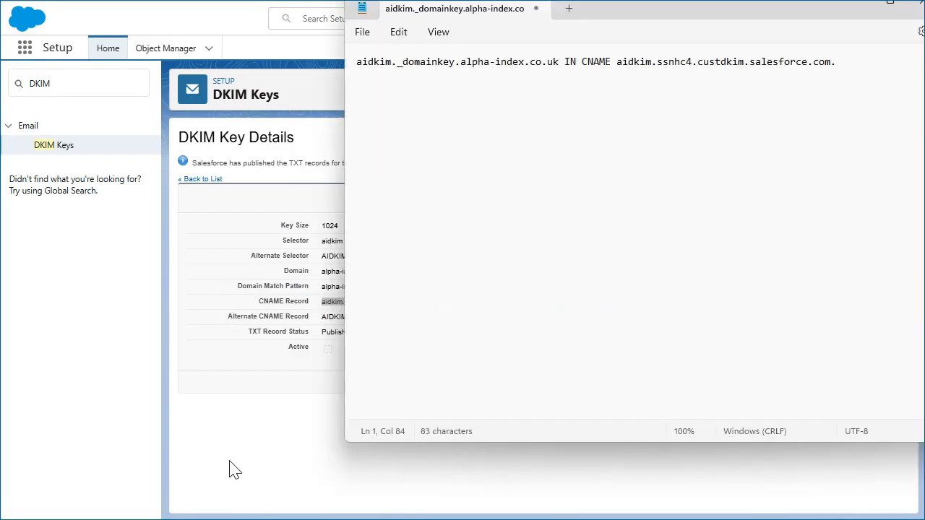
Copy the key's Alternate CNAME Record into Notepad below the first record, separated by a blank line.
left_click(240, 432)
left_click_drag(646, 324, 322, 322)
key("ctrl+c")
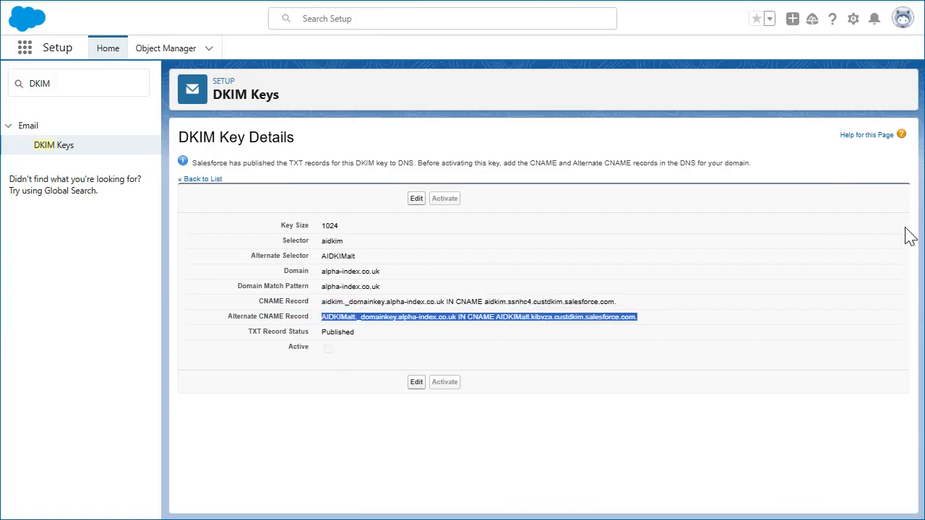
key("alt+Tab")
key("Return")
key("Return")
key("ctrl+v")
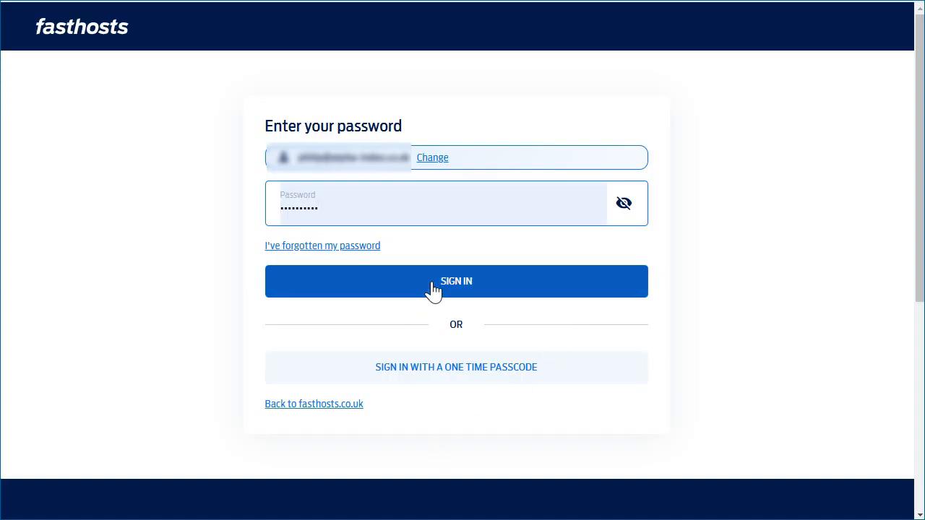
Sign in to Fasthosts and open the Advanced DNS settings for the domain alpha-index.co.uk.
left_click(433, 289)
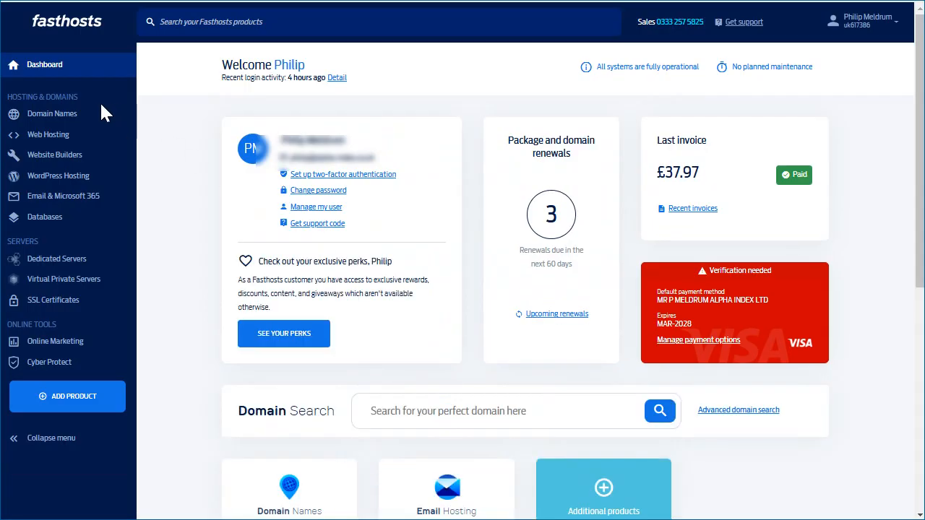
left_click(101, 113)
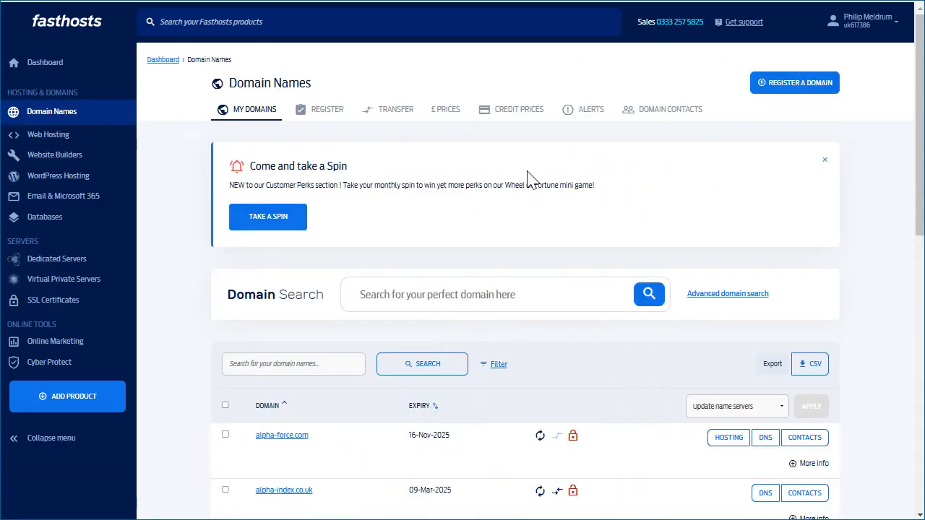
scroll(528, 178, "down", 3)
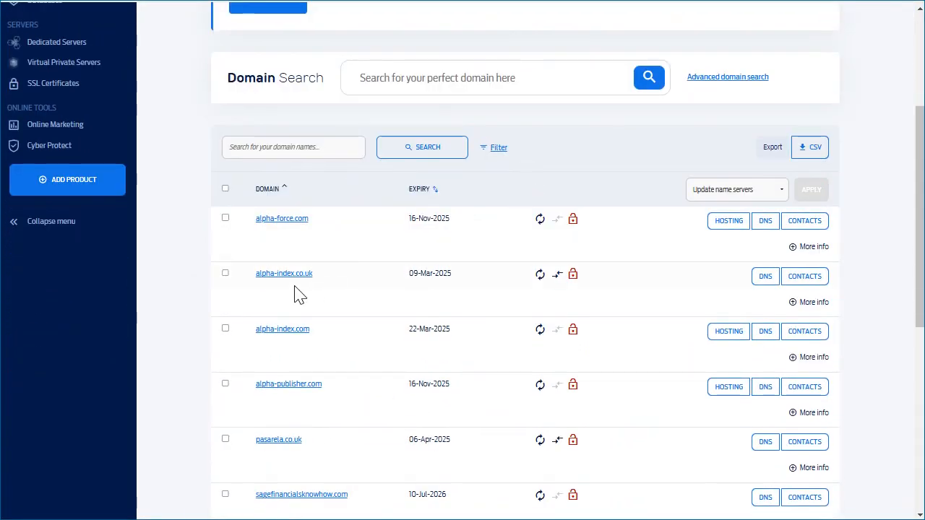
left_click(277, 275)
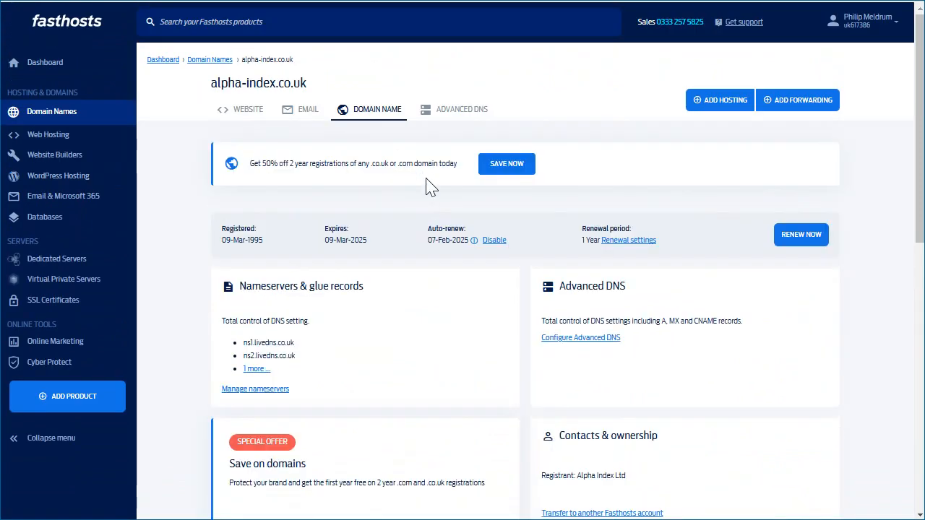
left_click(458, 112)
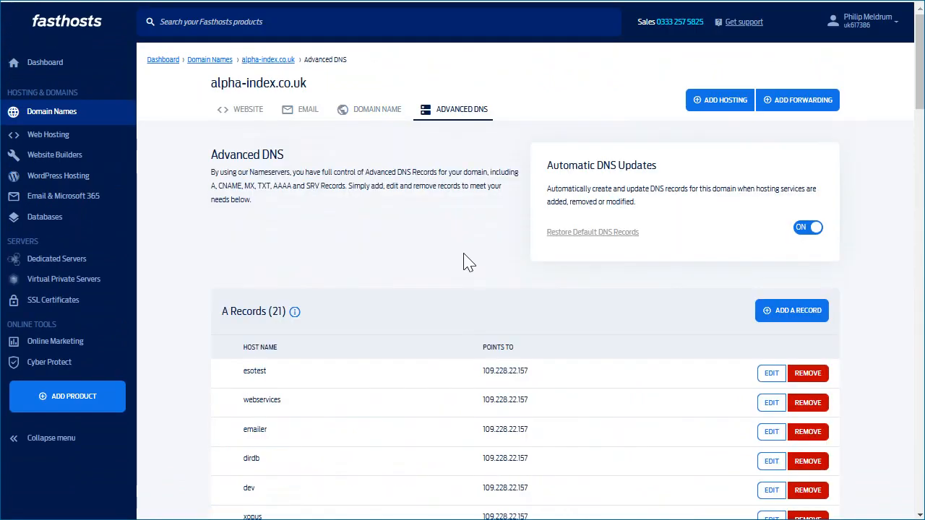
Start a new CNAME record for alpha-index.co.uk and copy aidkim._domainkey from Notepad into its host name.
scroll(464, 263, "down", 3)
scroll(765, 352, "down", 6)
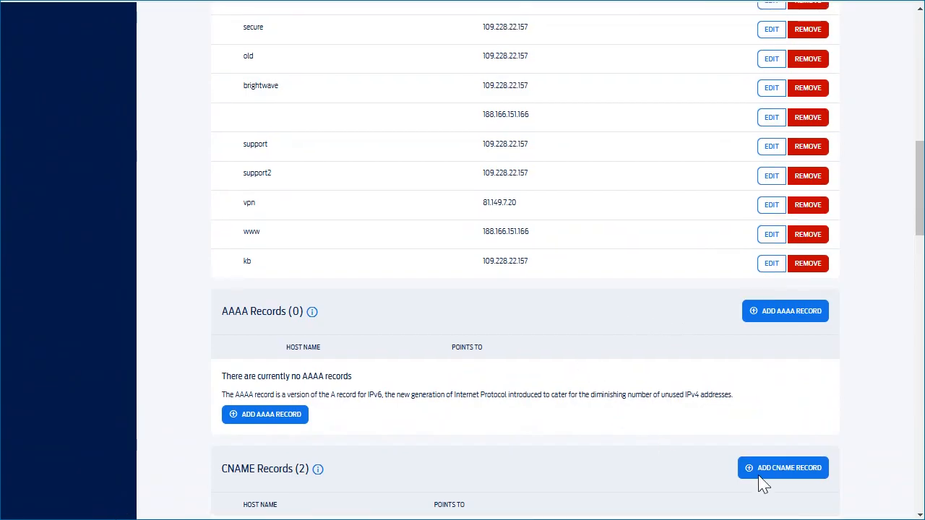
left_click(786, 474)
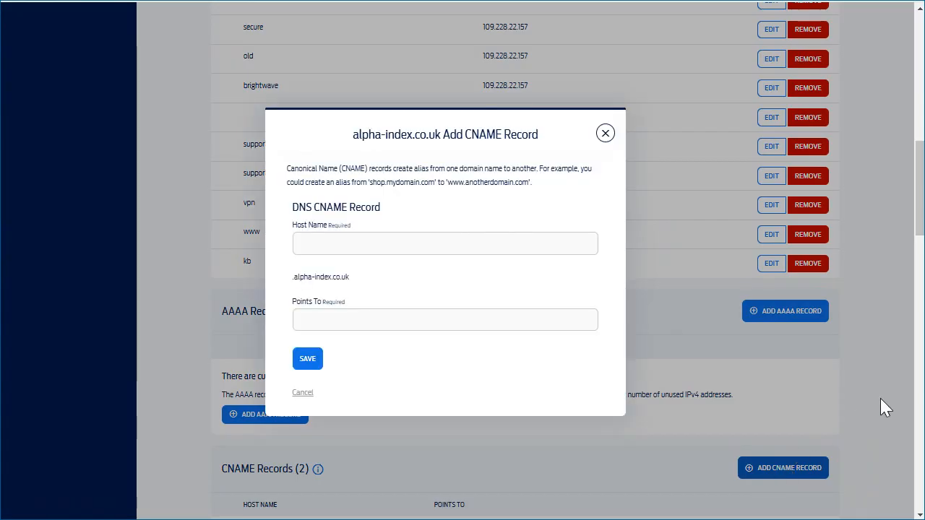
key("alt+Tab")
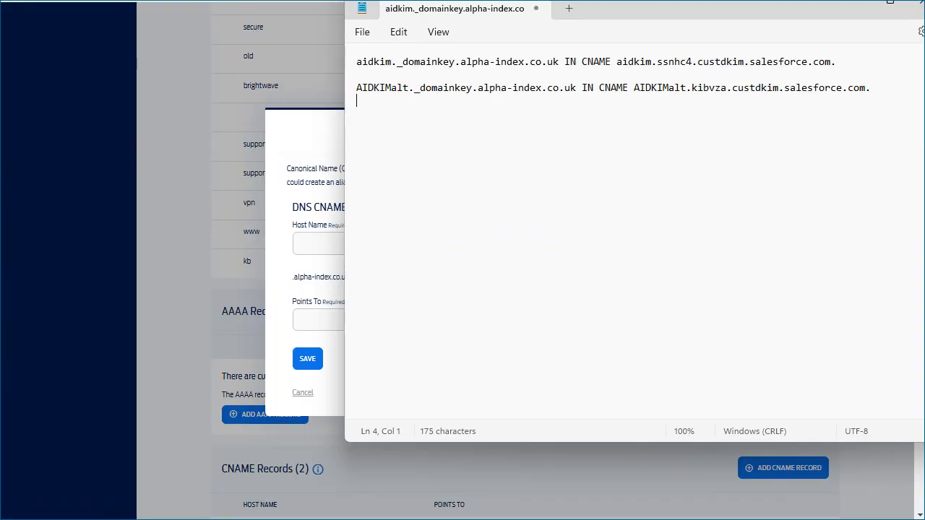
left_click_drag(356, 62, 455, 62)
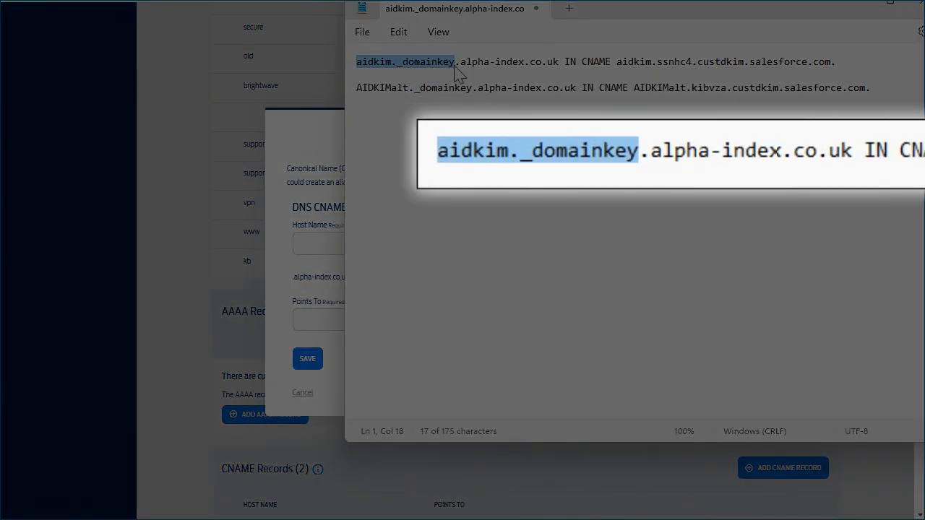
key("alt+Tab")
key("ctrl+v")
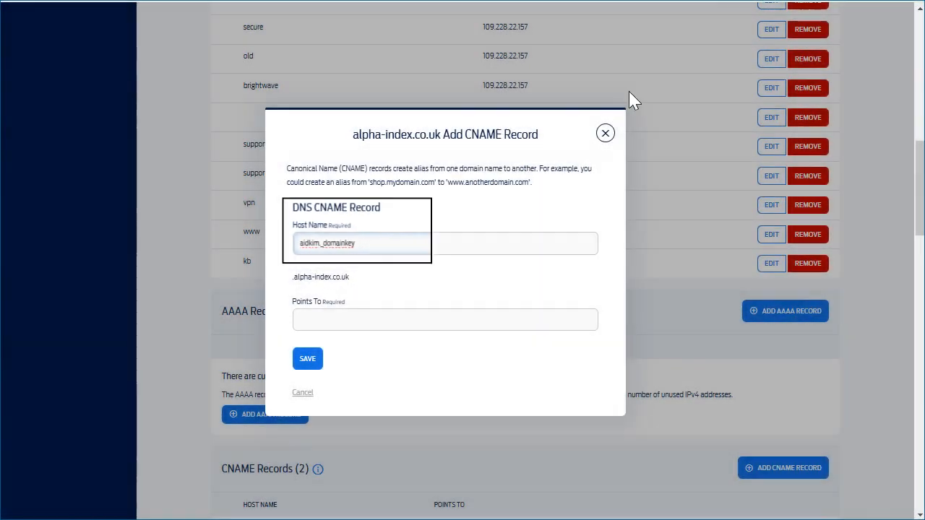
Copy aidkim.ssnhc4.custdkim.salesforce.com from Notepad into the new CNAME record's Points To value at Fasthosts and save the record.
key("alt+Tab")
left_click_drag(617, 62, 833, 64)
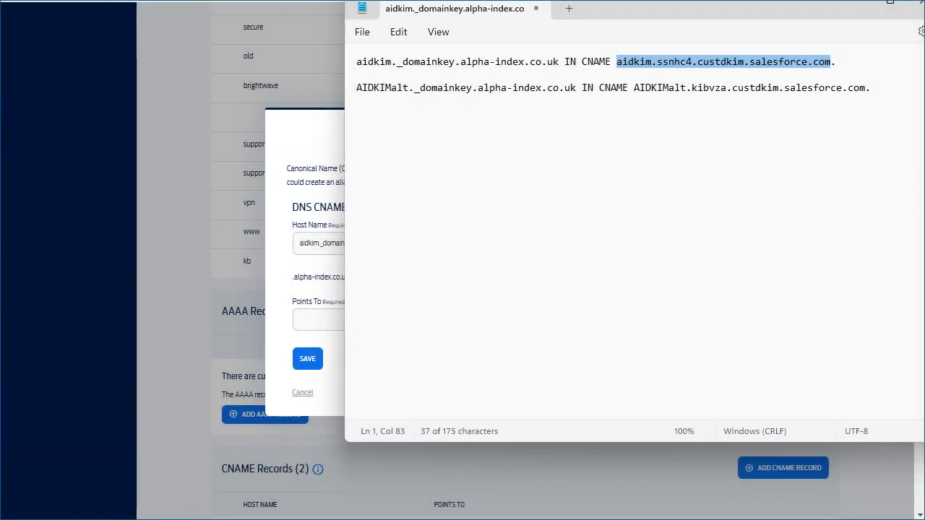
left_click(318, 321)
key("ctrl+v")
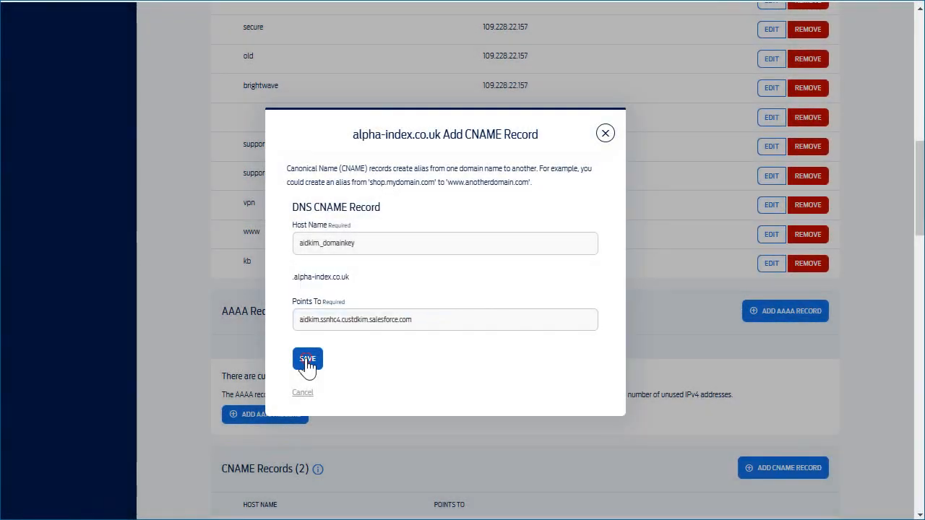
left_click(308, 360)
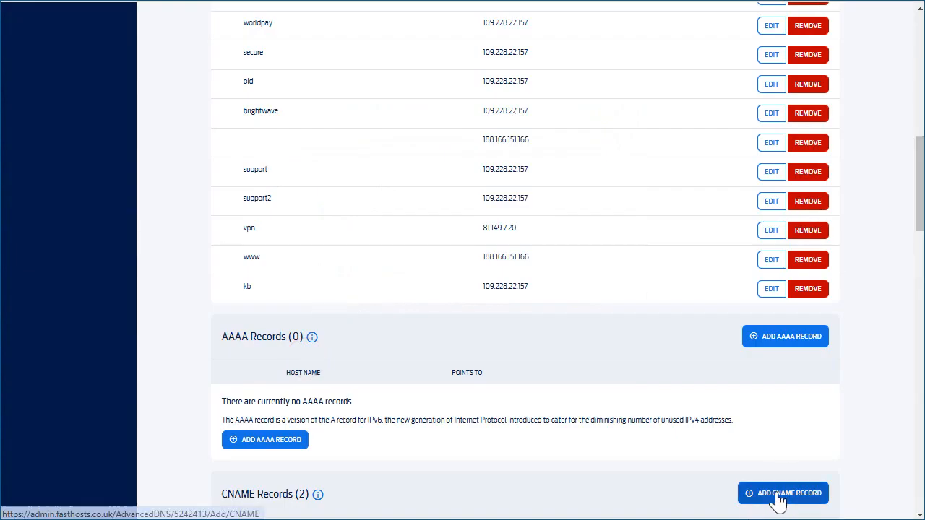
Add a second CNAME record using the Notepad values, with host name AIDKIMalt._domainkey pointing to AIDKIMalt.kibvza.custdkim.salesforce.com.
left_click(779, 499)
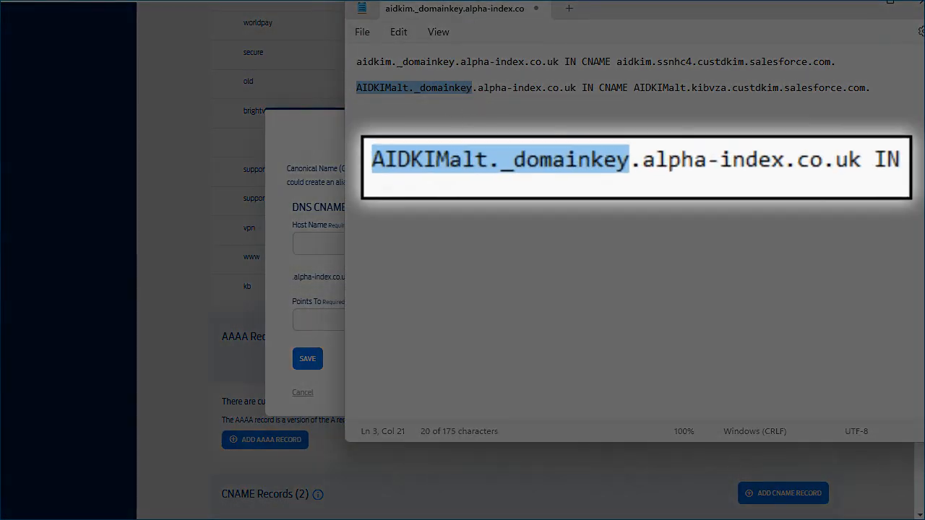
left_click(311, 245)
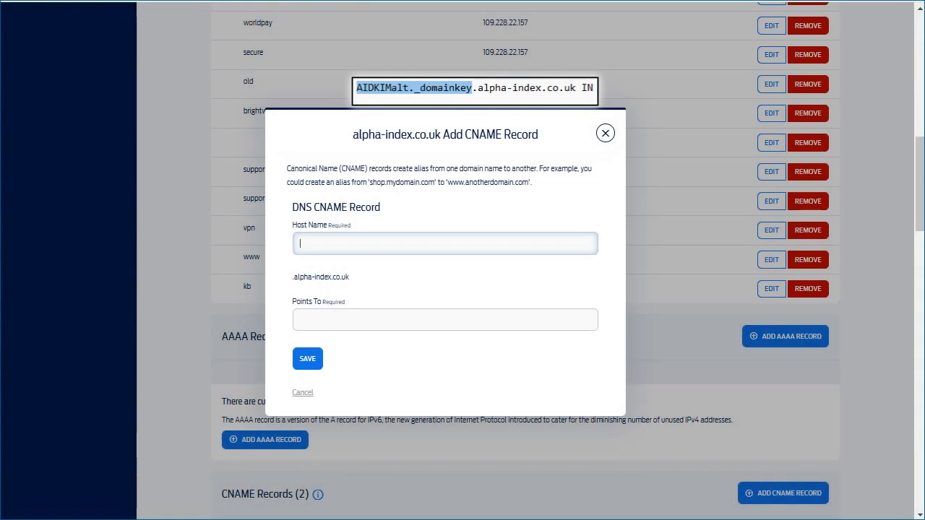
key("ctrl+v")
left_click_drag(634, 87, 866, 87)
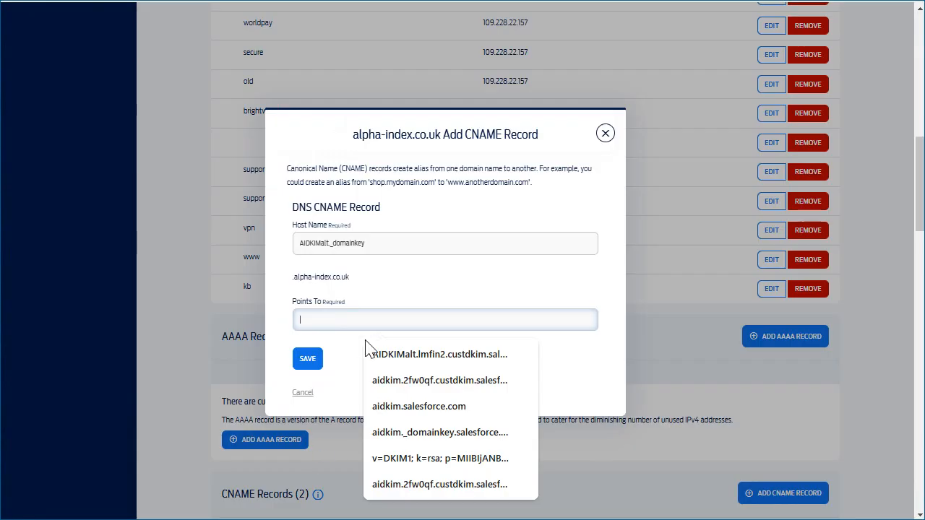
key("ctrl+v")
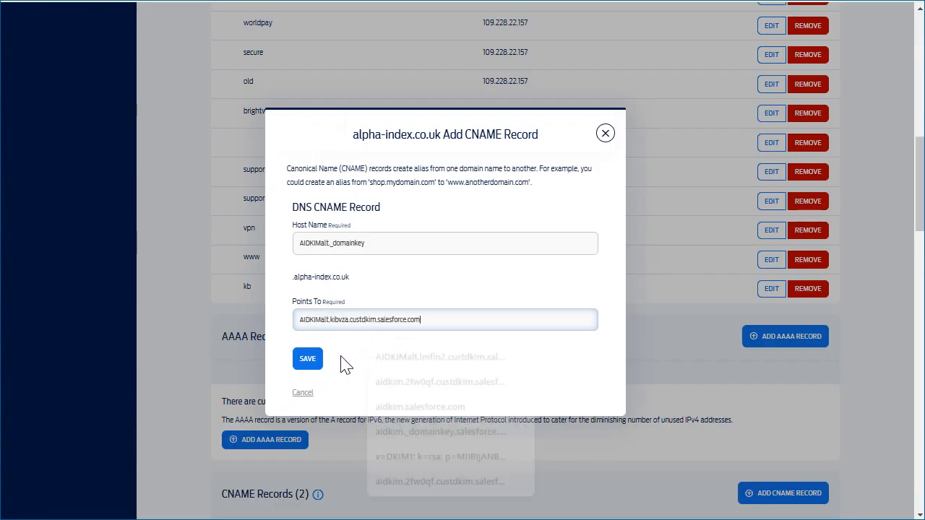
left_click(308, 361)
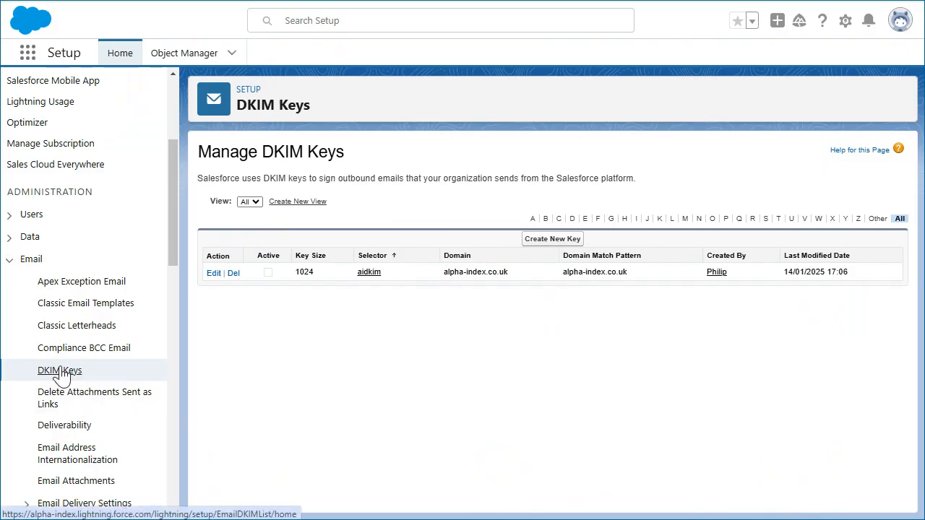
Open the aidkim key's details in Salesforce and activate the key for signing the domain's emails.
left_click(369, 272)
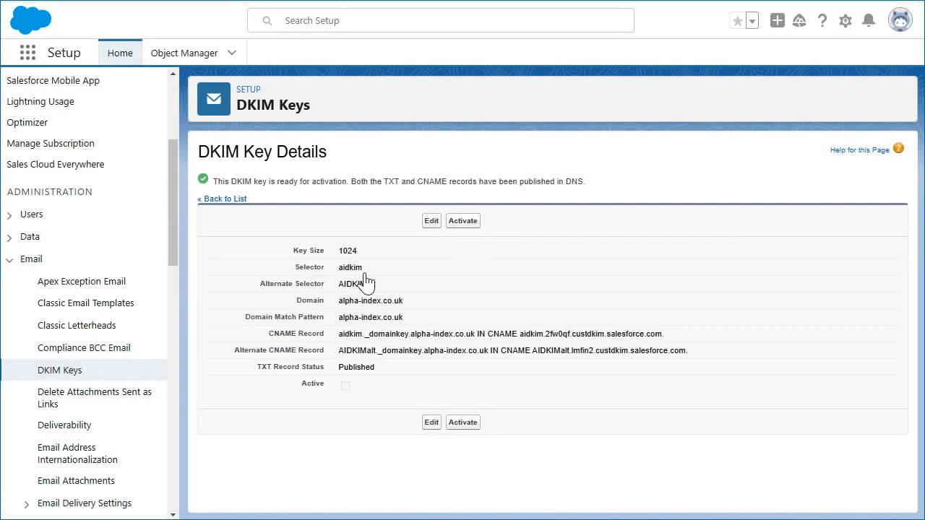
left_click(464, 223)
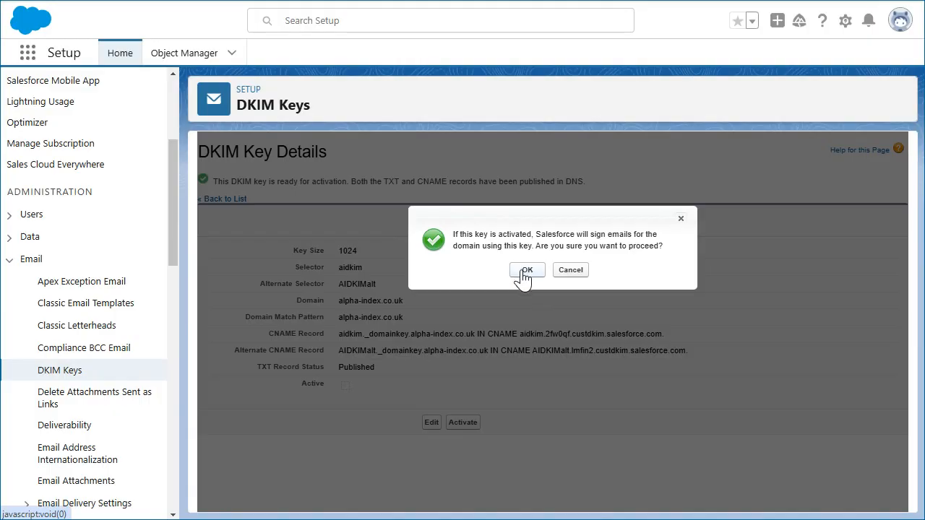
left_click(522, 273)
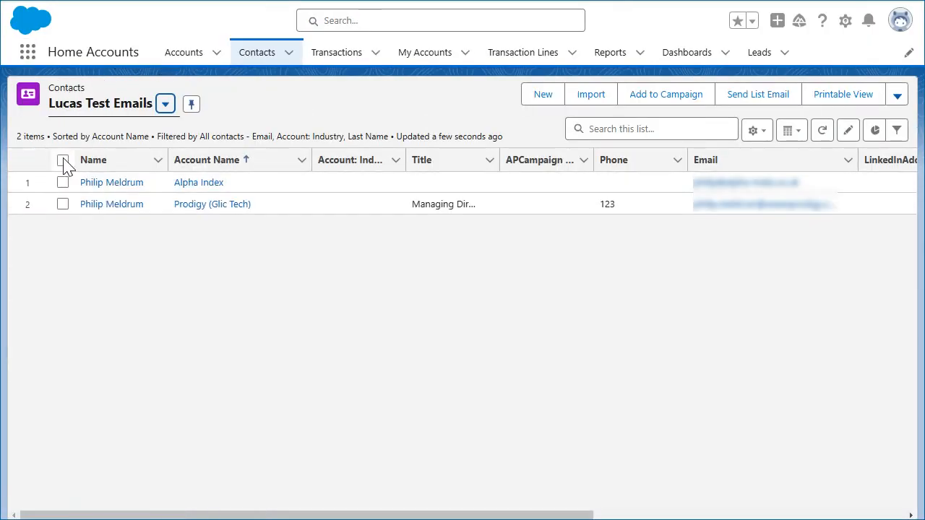
Send the list email "Support British Wavesailing Champion" to all contacts in the test emails list.
left_click(63, 160)
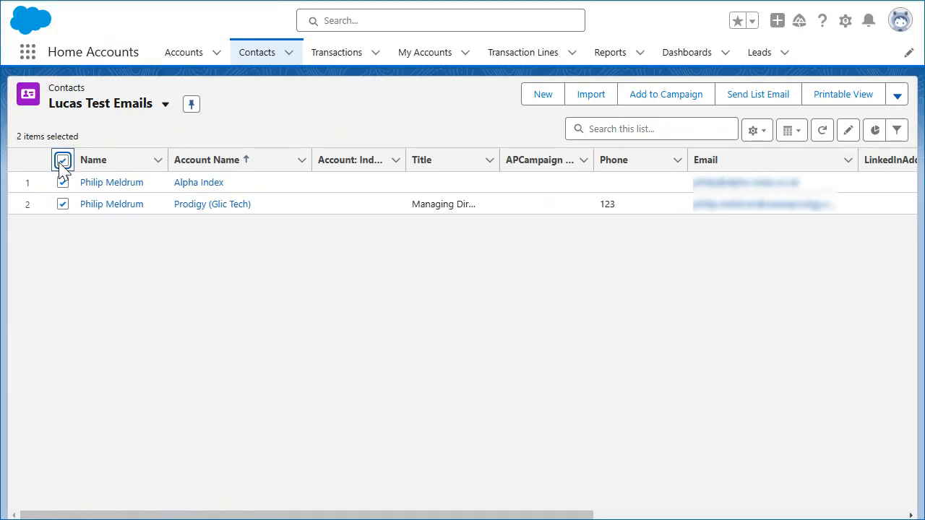
left_click(749, 103)
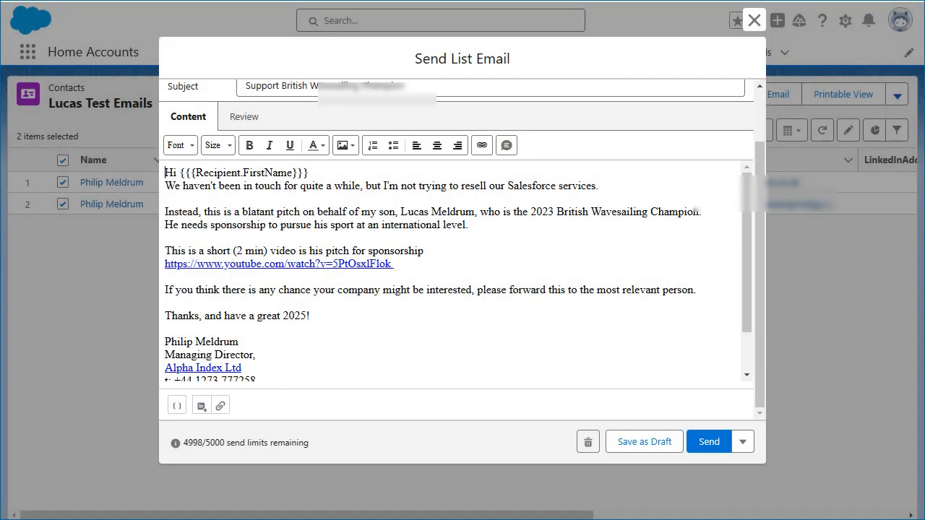
scroll(462, 290, "up", 3)
left_click(710, 445)
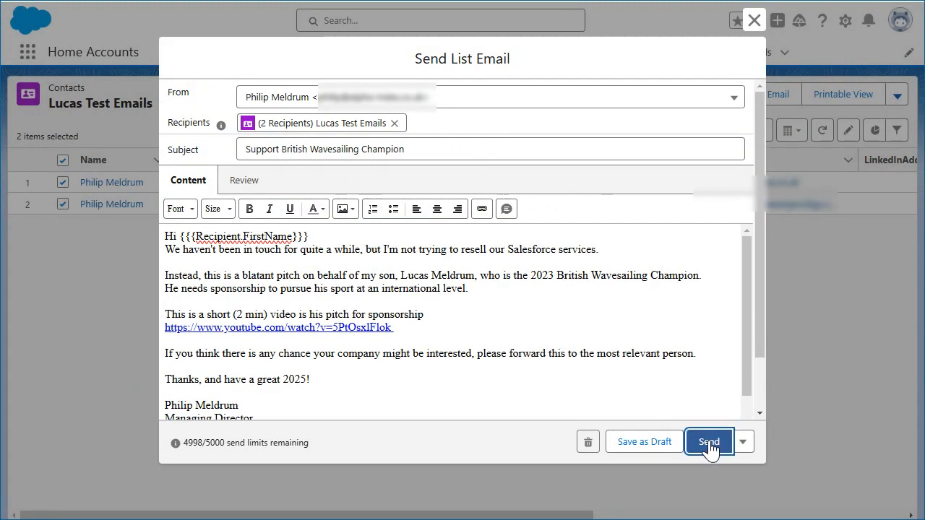